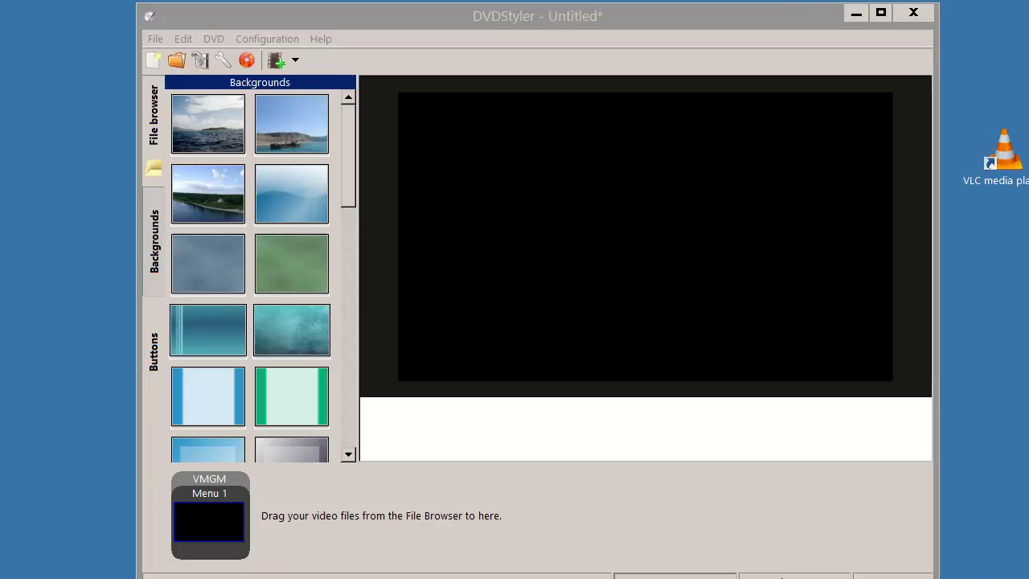
- Check DVDStyler's version information from the Help menu
left_click(423, 20)
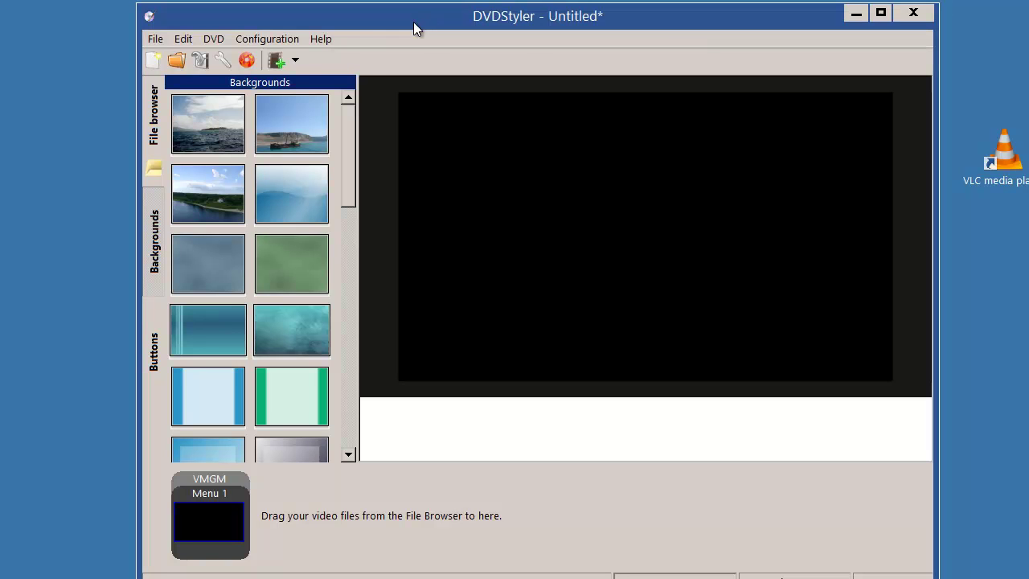
left_click(320, 40)
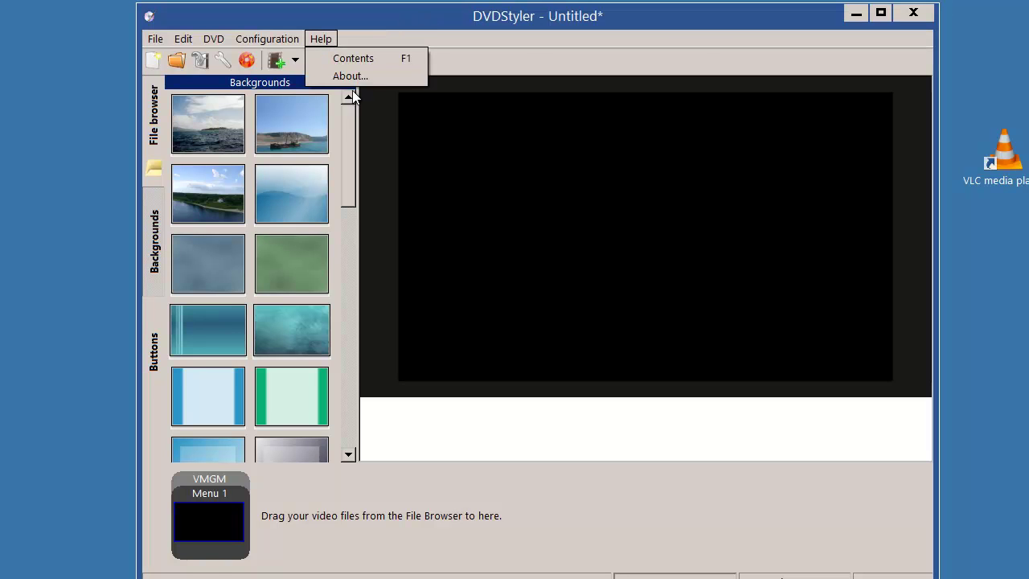
left_click(356, 80)
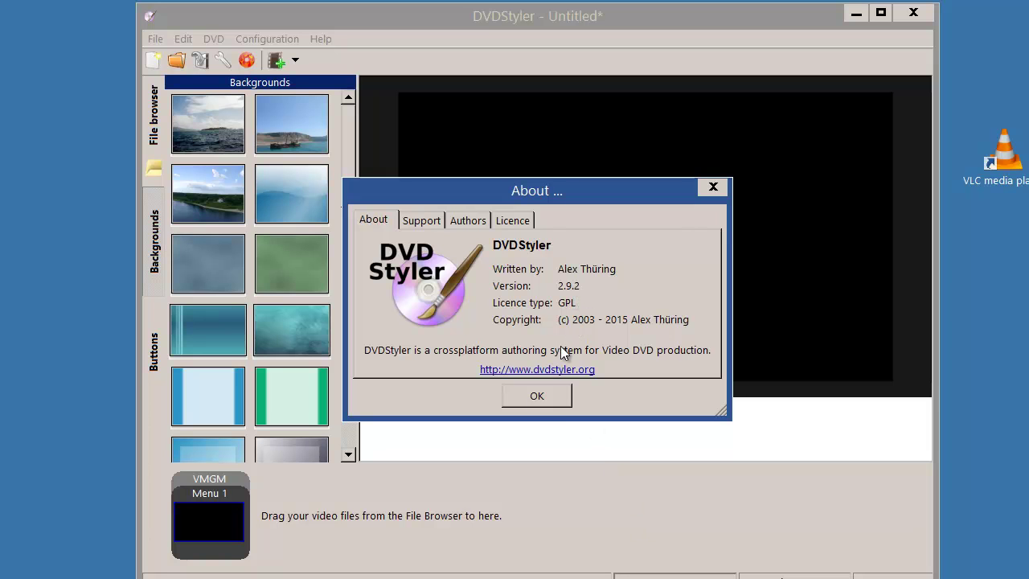
left_click(532, 401)
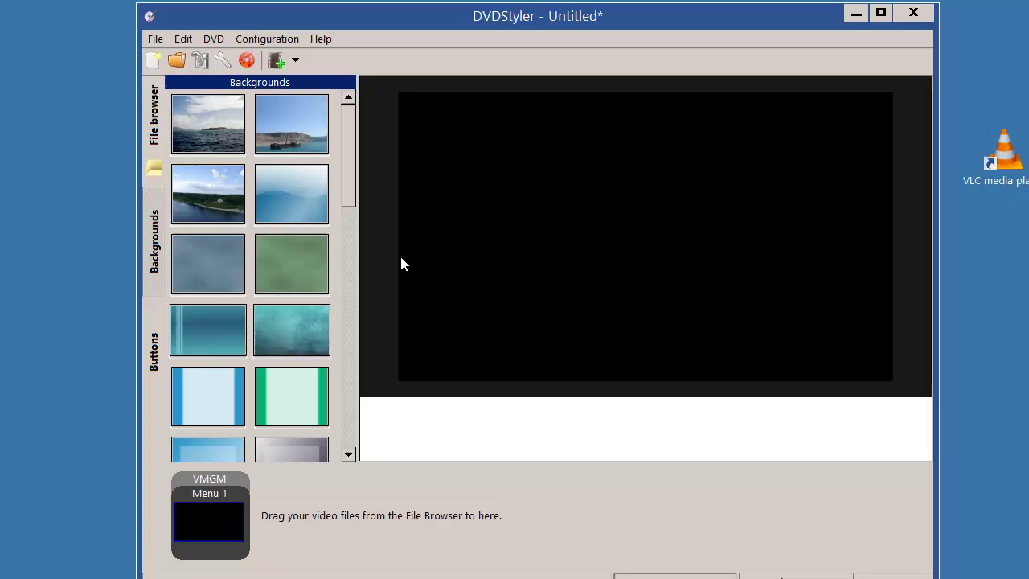
- Start a new DVD-5 PAL 16:9 project with default disc settings and no menu template
left_click(158, 40)
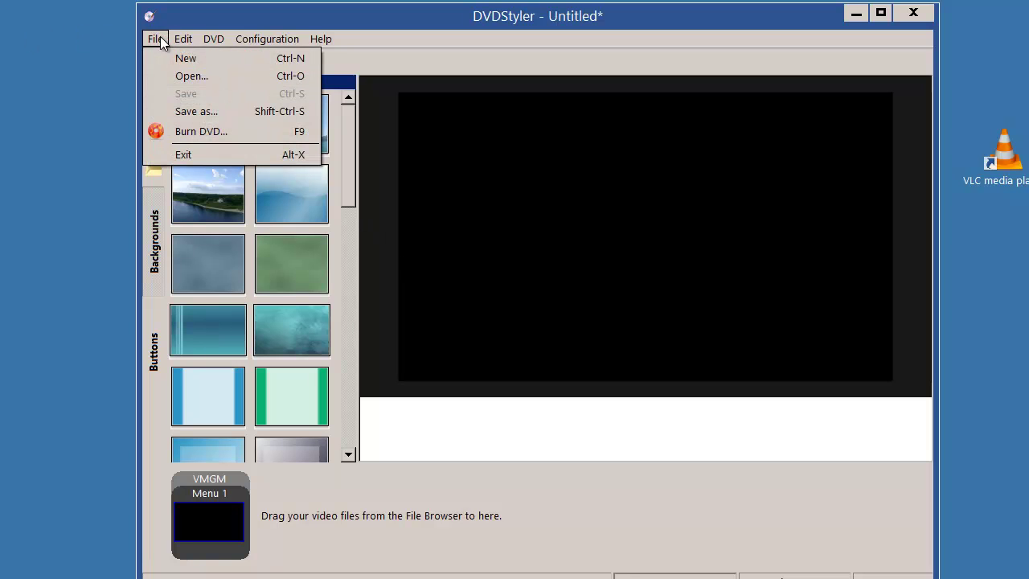
left_click(165, 58)
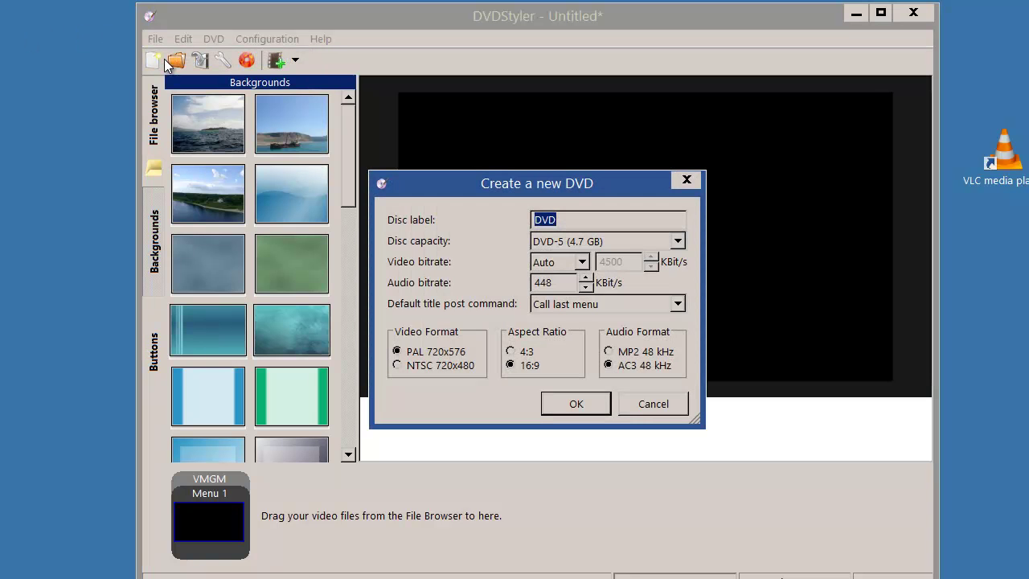
left_click(576, 404)
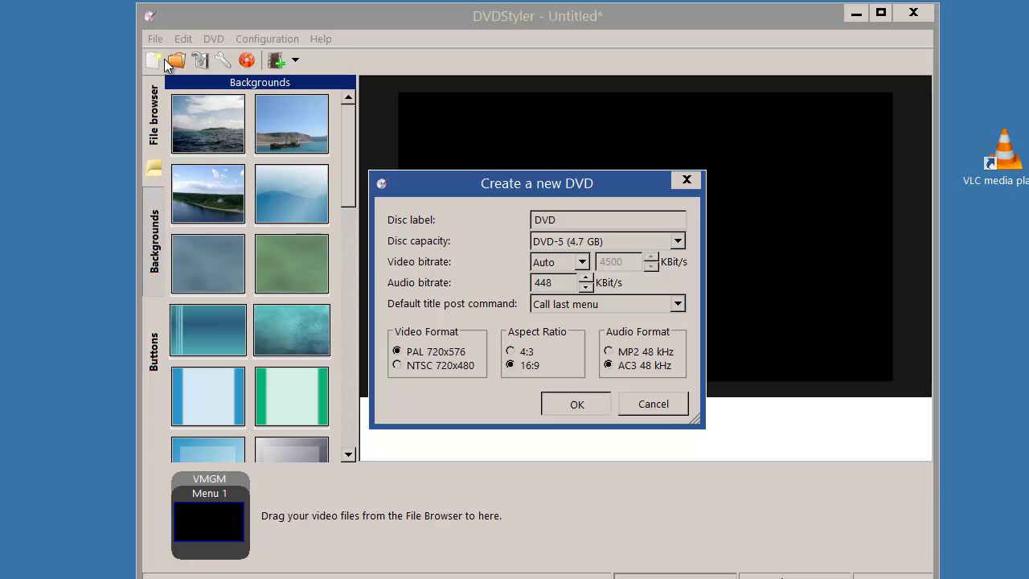
left_click(889, 471)
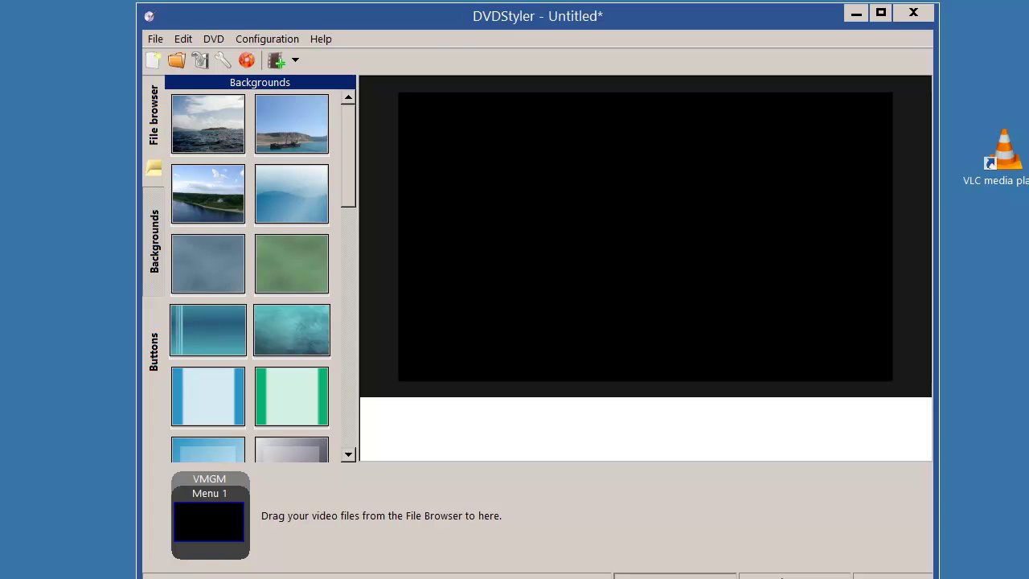
- Add clips 1.mpg–8.mpg as titles and move clip 8 to the end
key("alt+Tab")
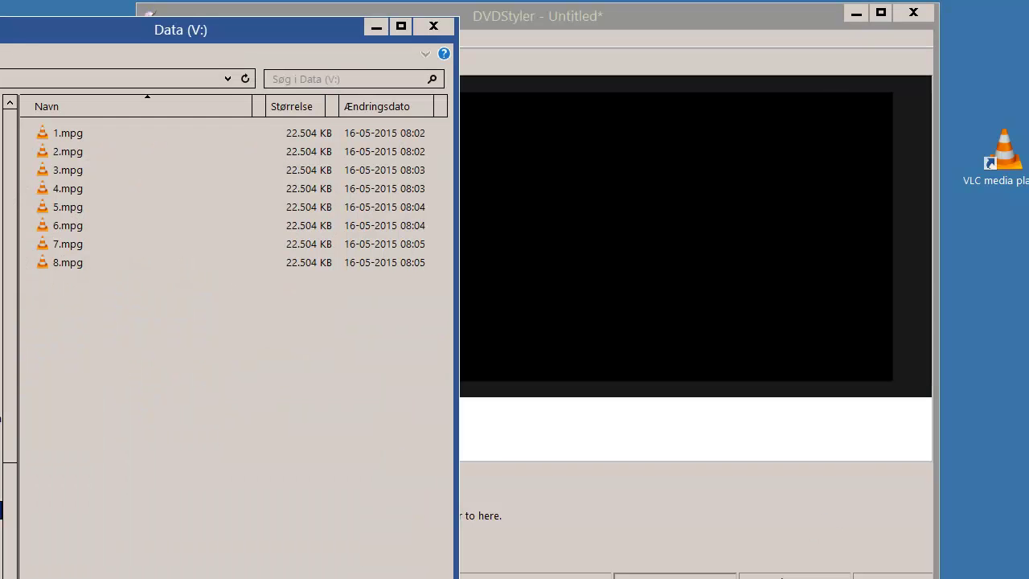
left_click(113, 132)
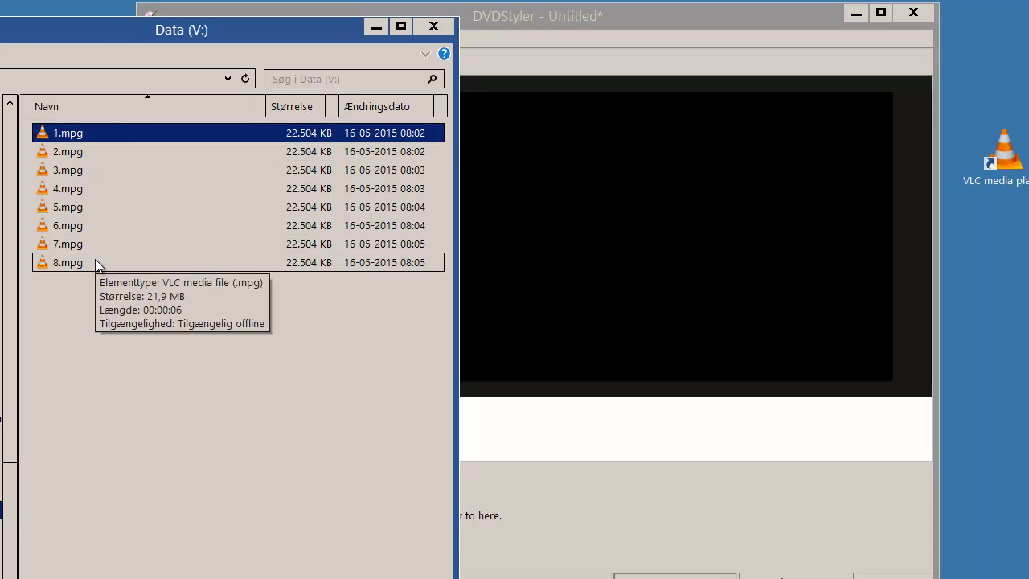
left_click(96, 263, "shift")
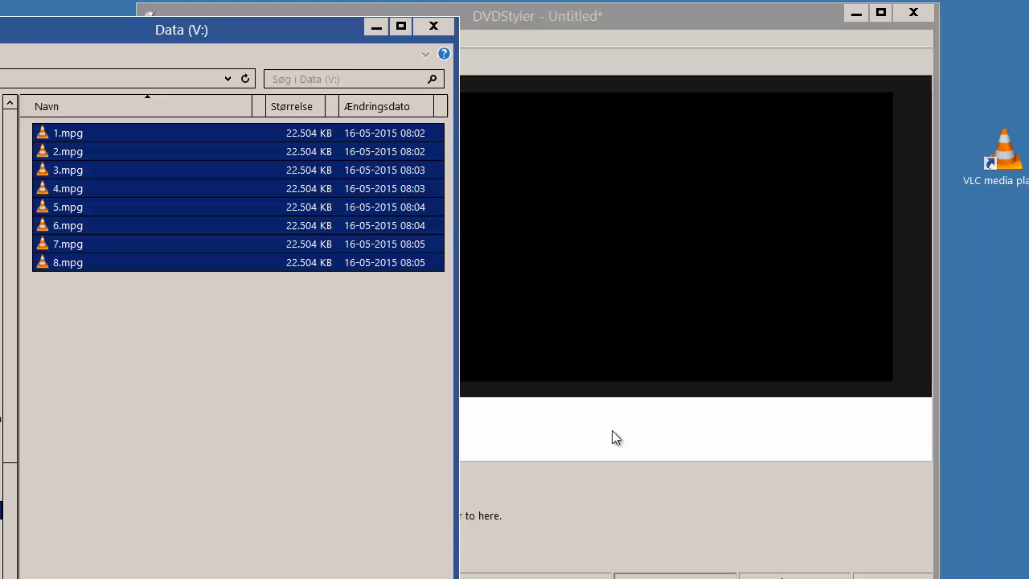
left_click_drag(622, 482, 622, 482)
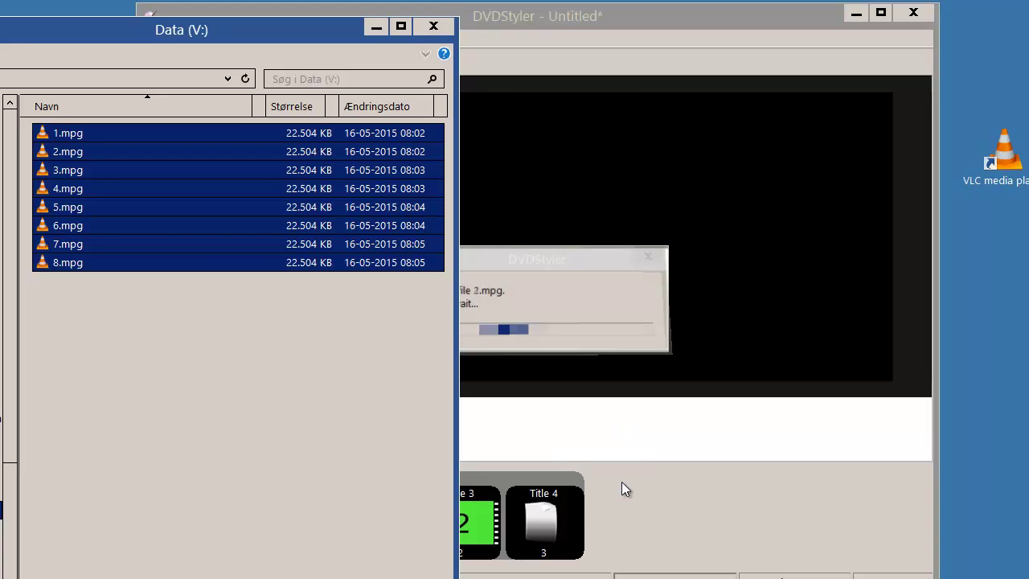
left_click(697, 457)
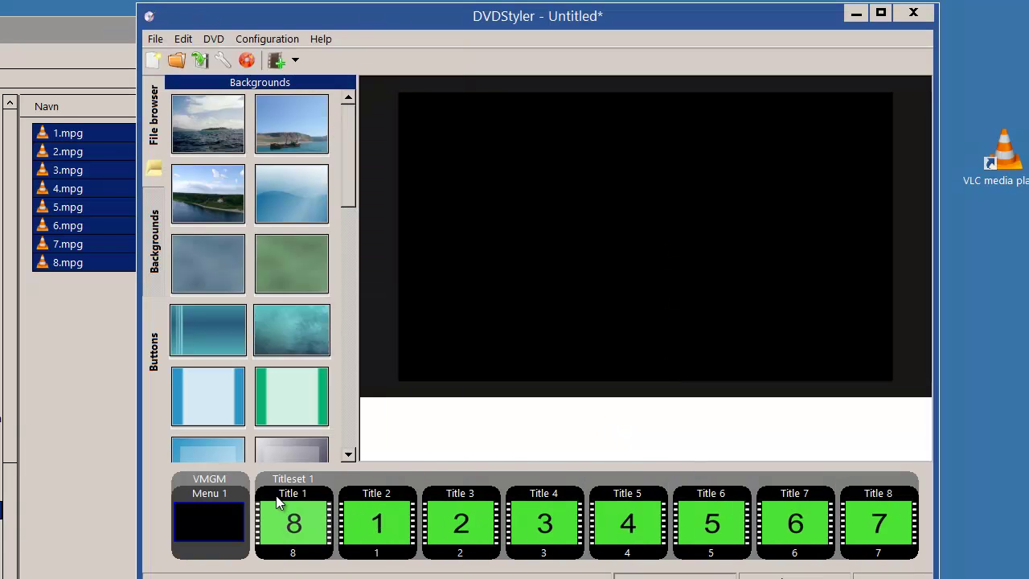
left_click_drag(527, 523, 911, 481)
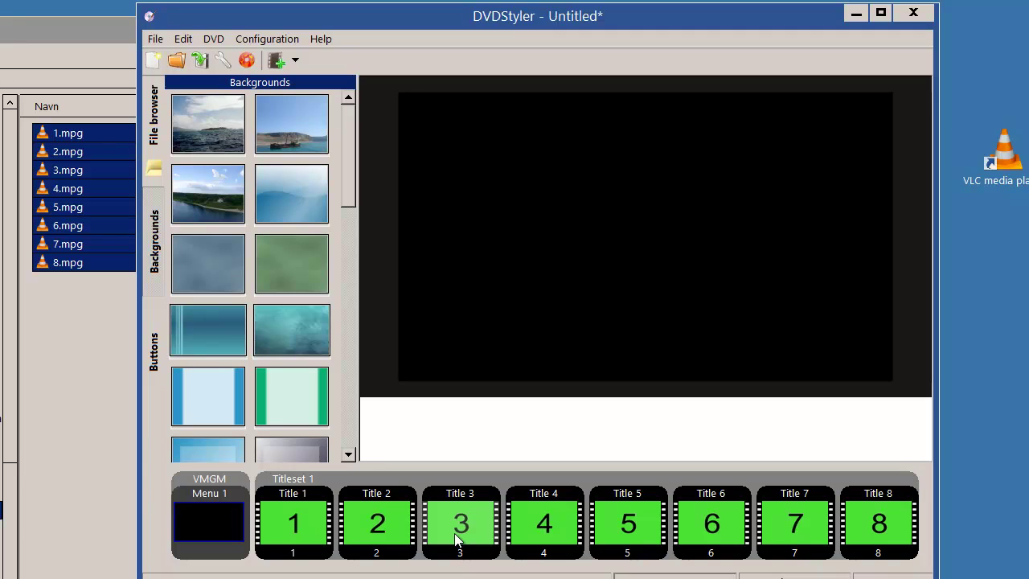
- Replace Title 1's post commands with g5=random(8);
double_click(286, 495)
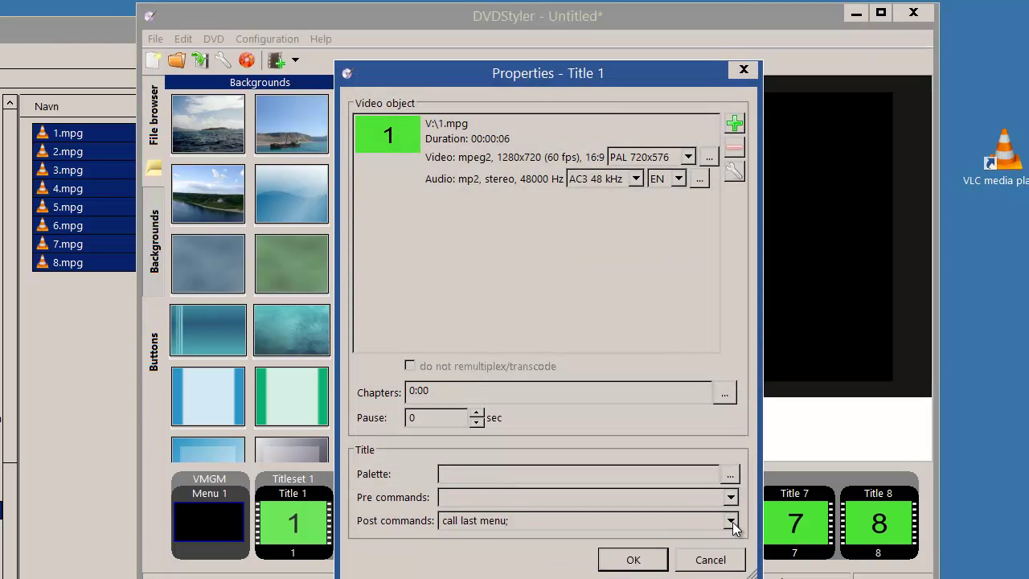
left_click(706, 520)
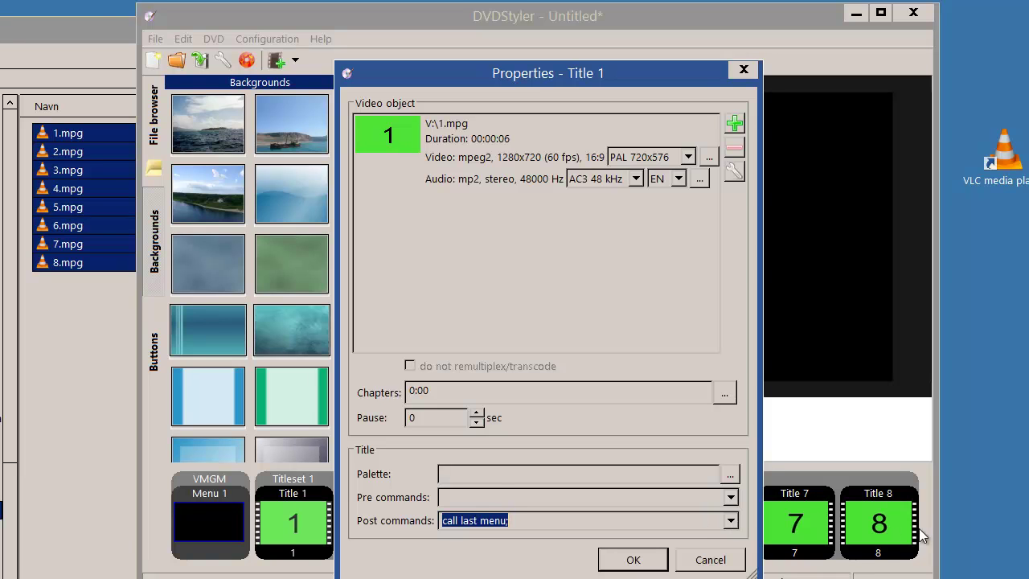
type("g5=")
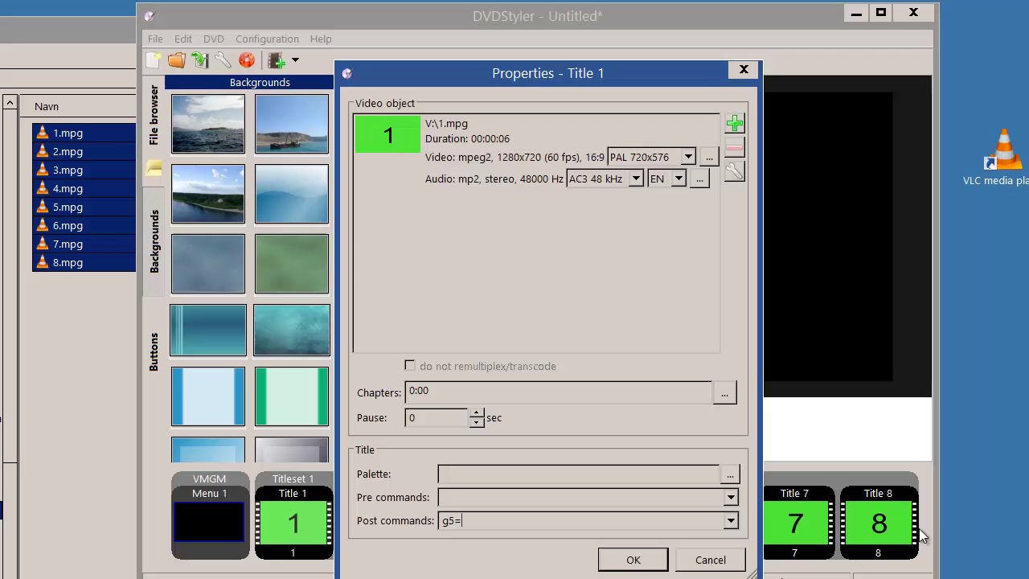
type("random(8);")
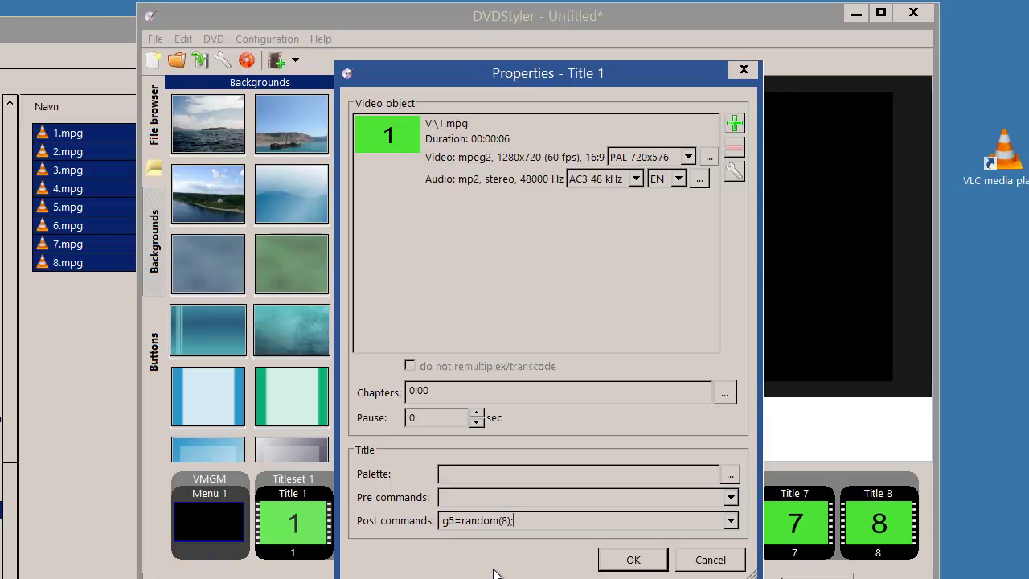
double_click(502, 521)
left_click(445, 521)
left_click(515, 520)
- Append 'if(g5==1) jump title 1;' to Title 1's post commands and bring up Notepad
type("if(g5==1) jump mt")
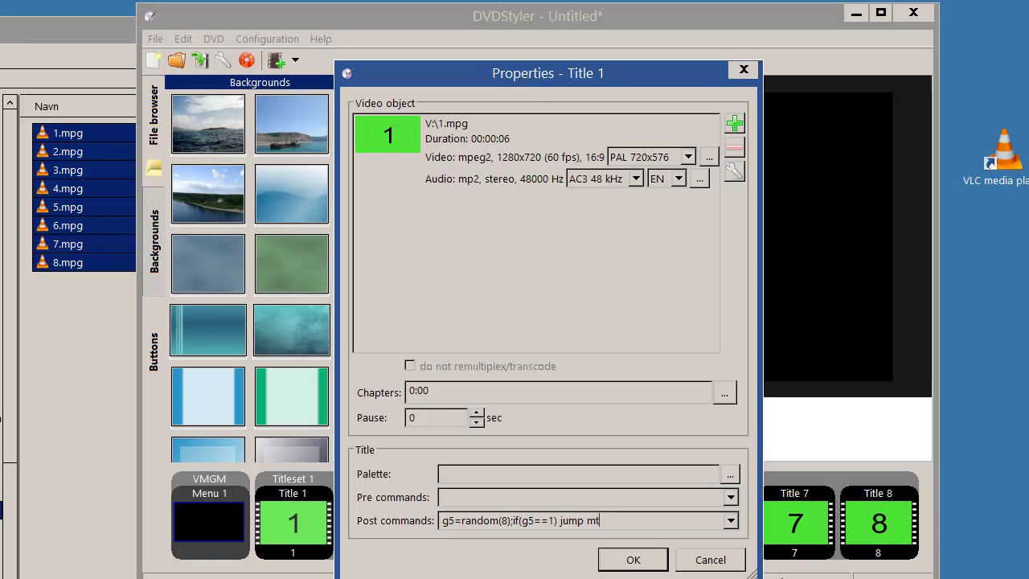
key("BackSpace")
type("title 11")
key("BackSpace")
type(";")
key("alt+Tab")
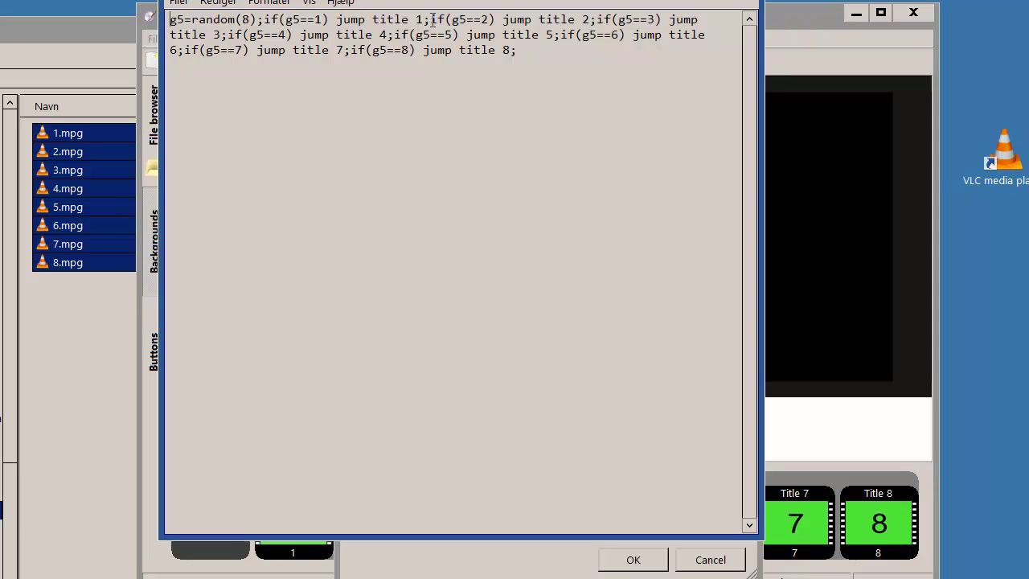
- Copy the whole random-jump script from Notepad and paste it over Title 1's post commands
left_click(495, 20)
left_click_drag(171, 21, 555, 60)
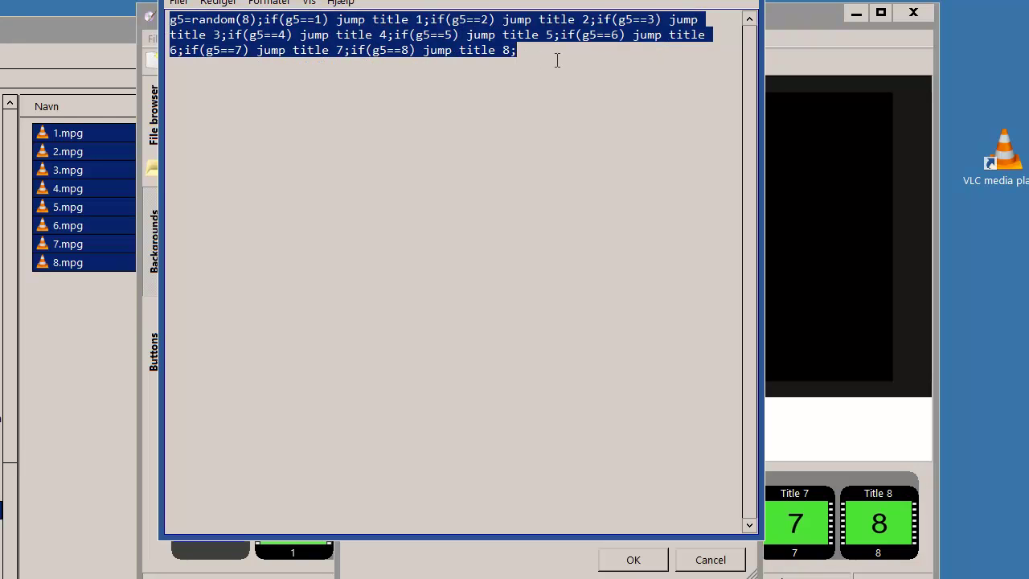
right_click(480, 42)
left_click(531, 88)
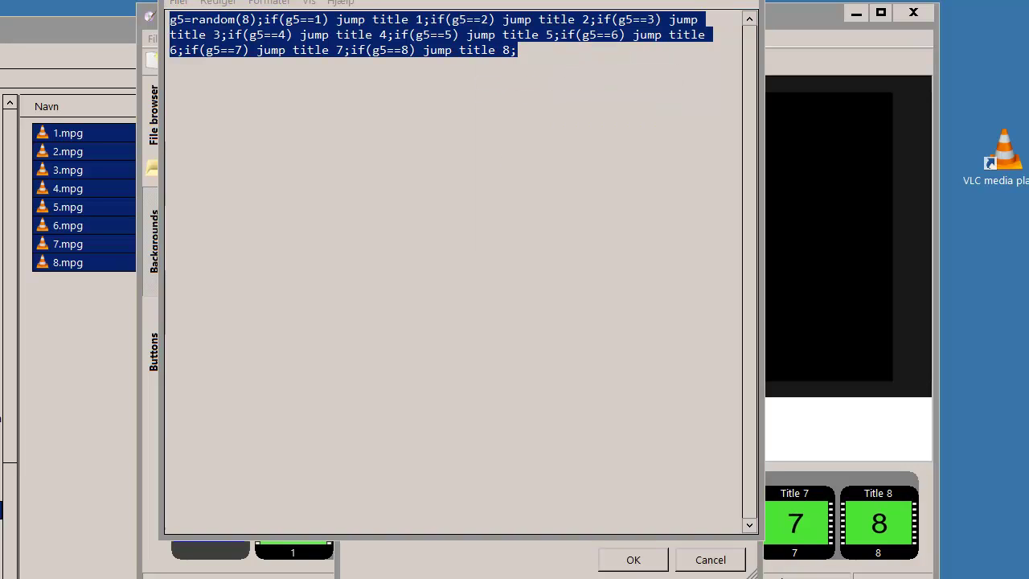
key("alt+Tab")
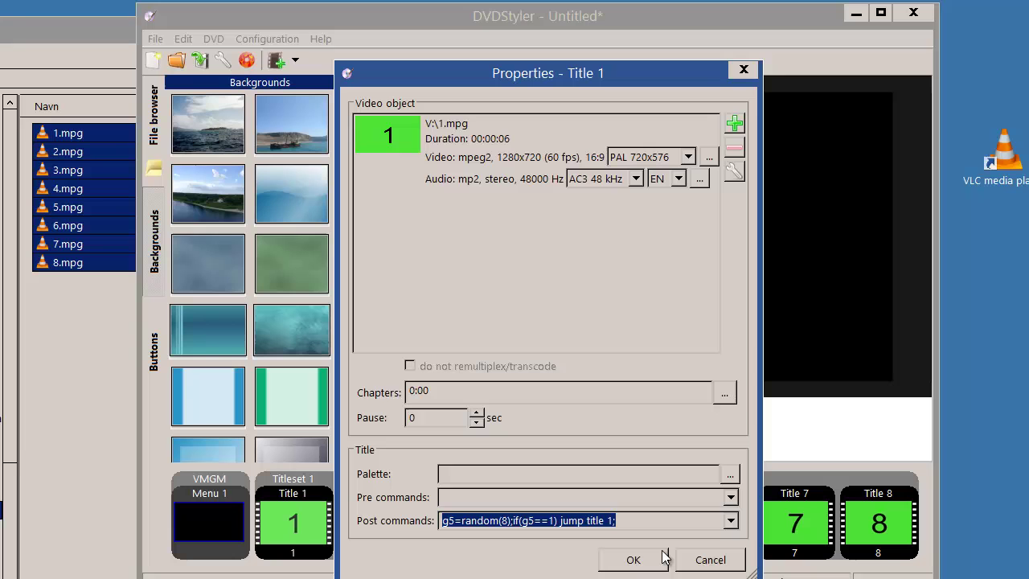
key("ctrl+v")
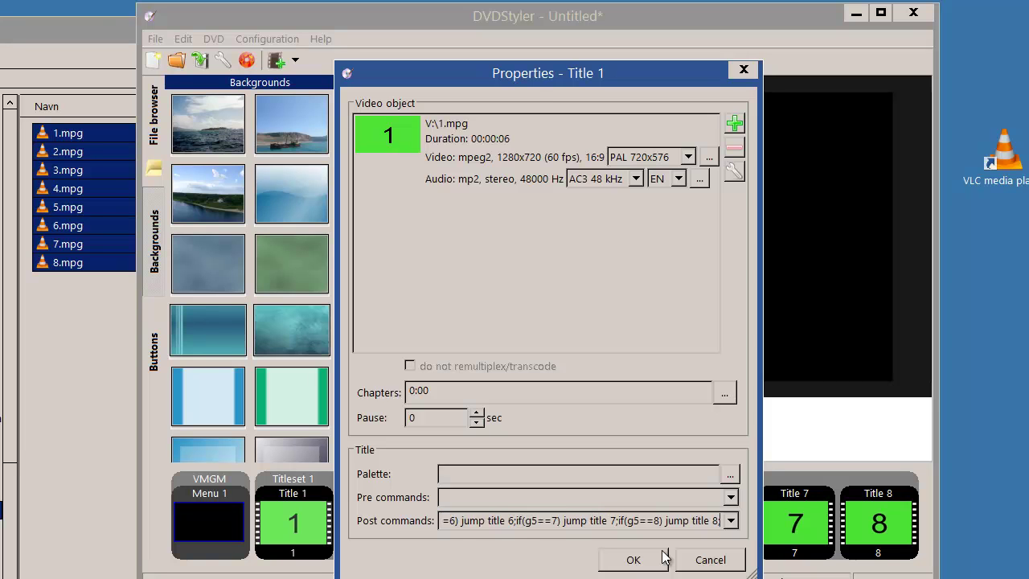
- Save Title 1, then paste the jump-title script as post commands of Titles 2 and 8
left_click(655, 560)
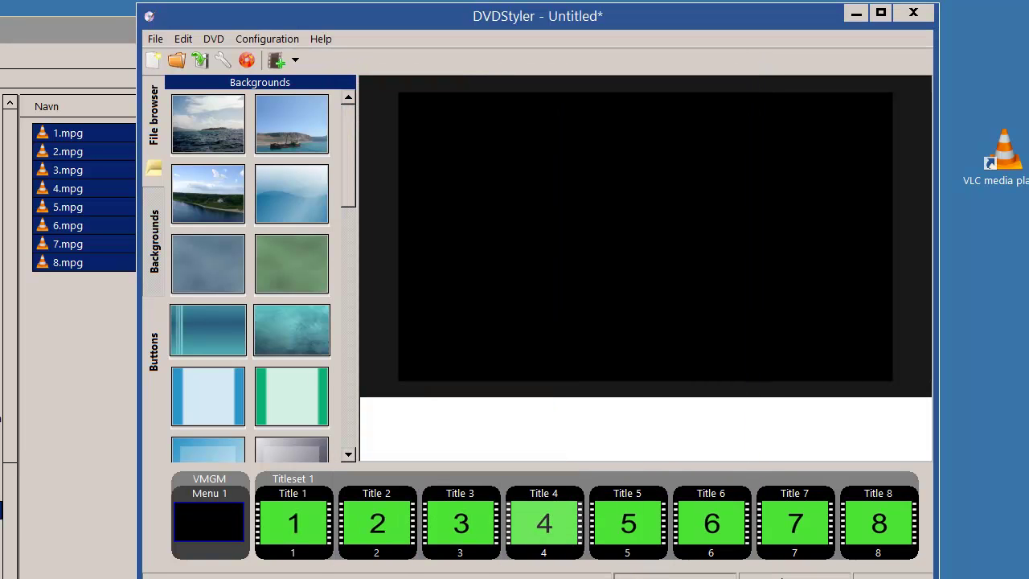
double_click(400, 555)
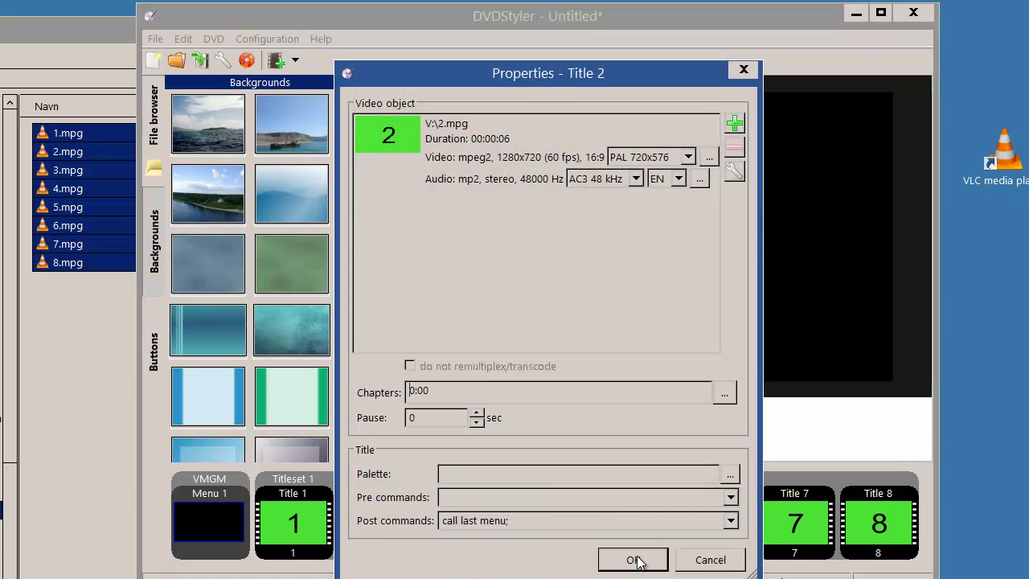
left_click(673, 523)
key("ctrl+v")
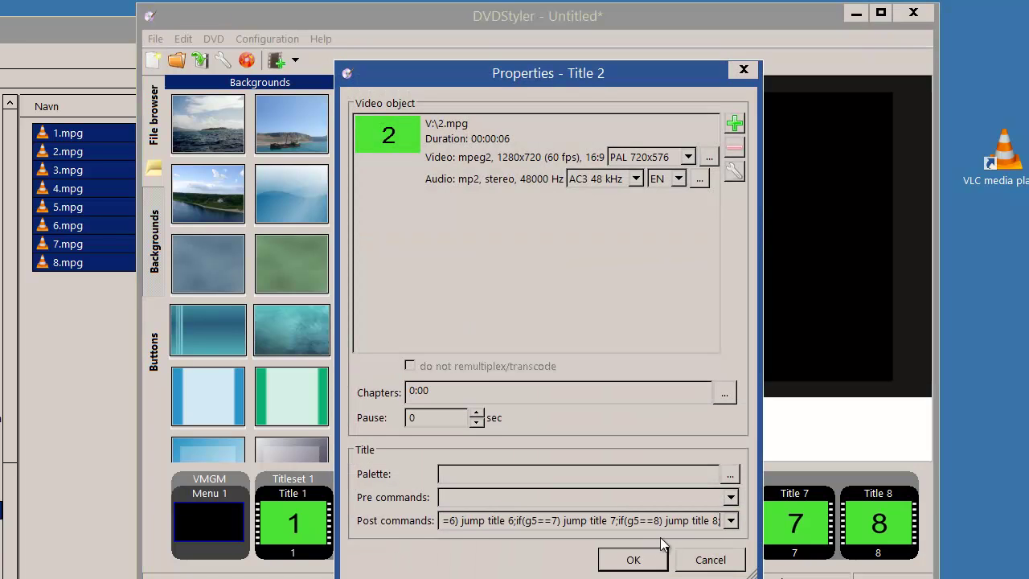
left_click(657, 560)
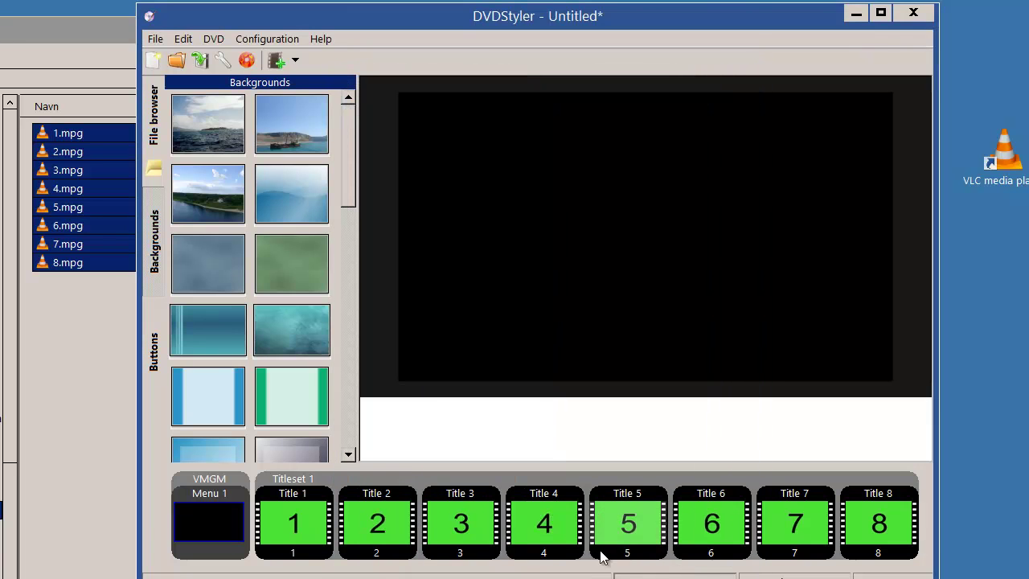
double_click(870, 552)
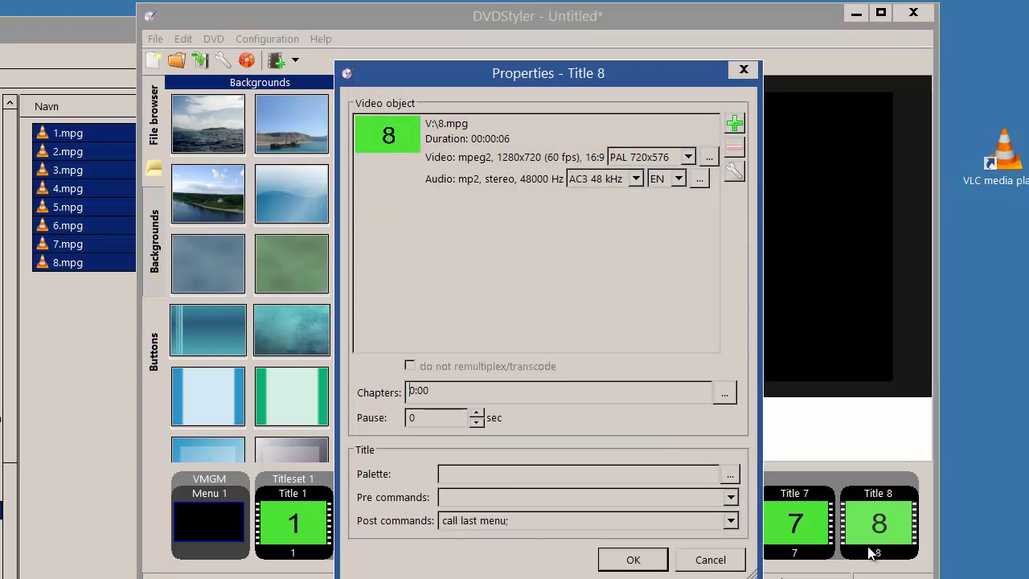
left_click(596, 520)
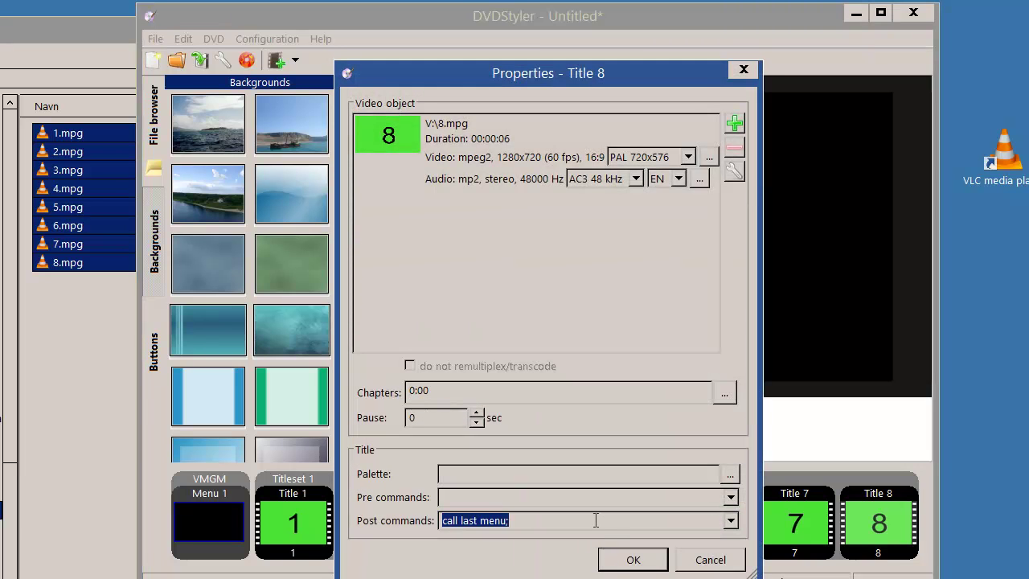
key("ctrl+v")
left_click(620, 558)
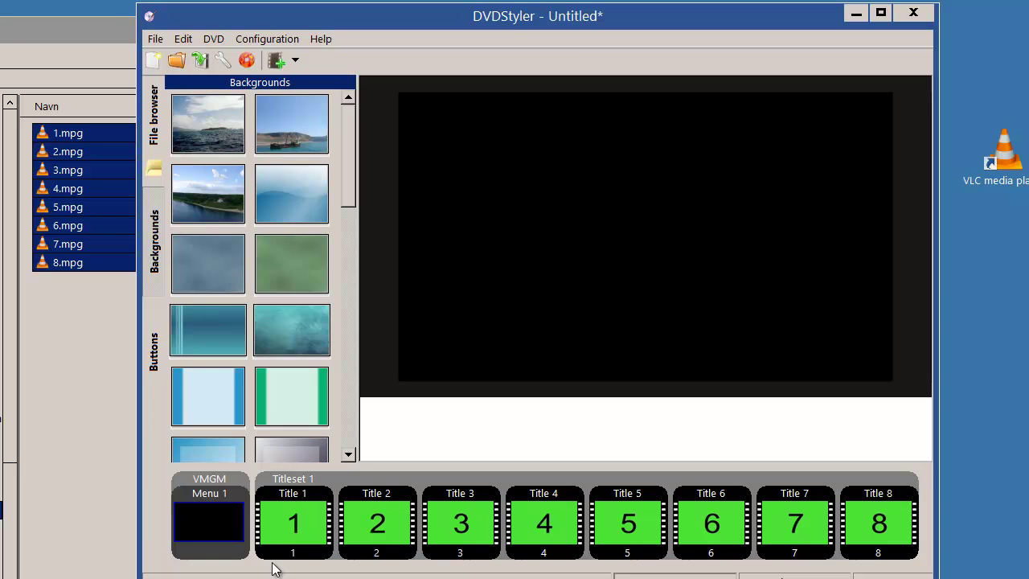
- Paste the g5 jump-title script into VMGM Menu 1's pre commands and confirm
double_click(220, 557)
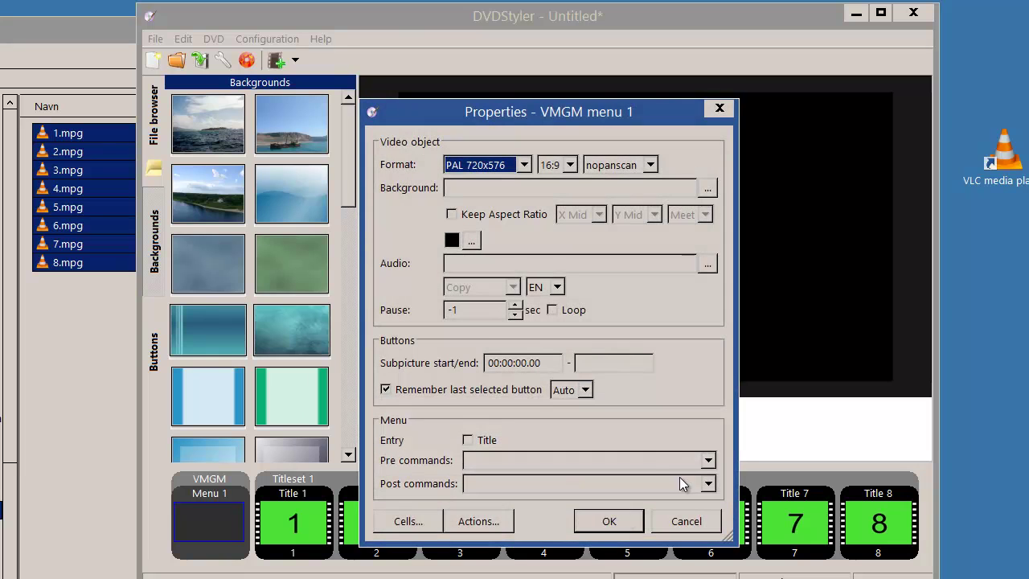
left_click(666, 464)
right_click(666, 464)
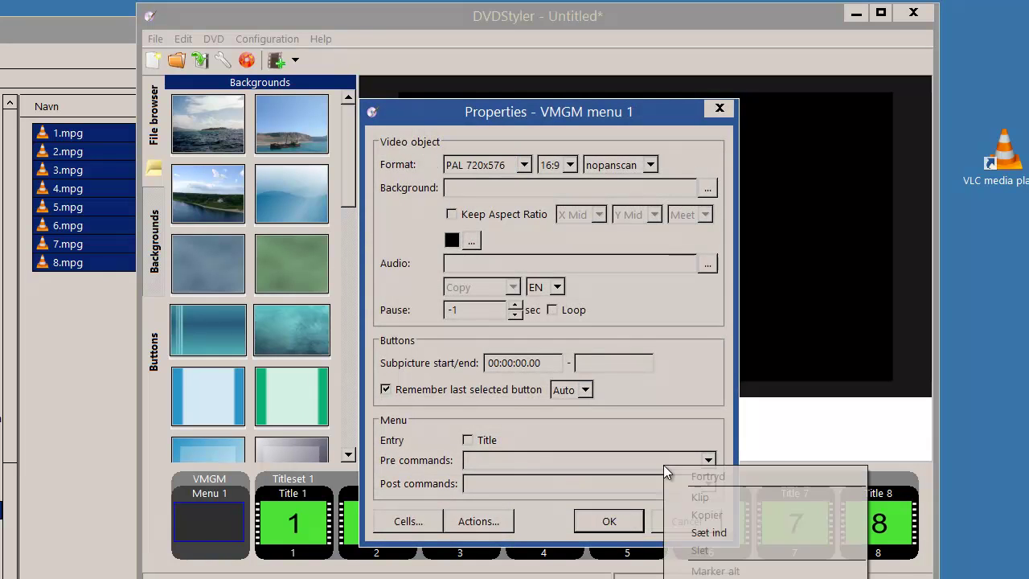
left_click(785, 537)
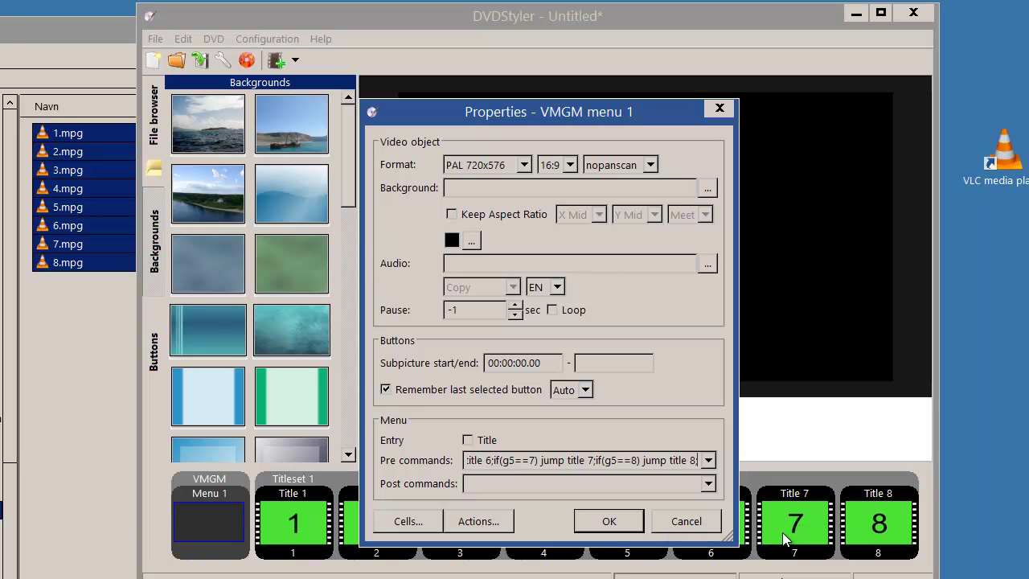
left_click(638, 527)
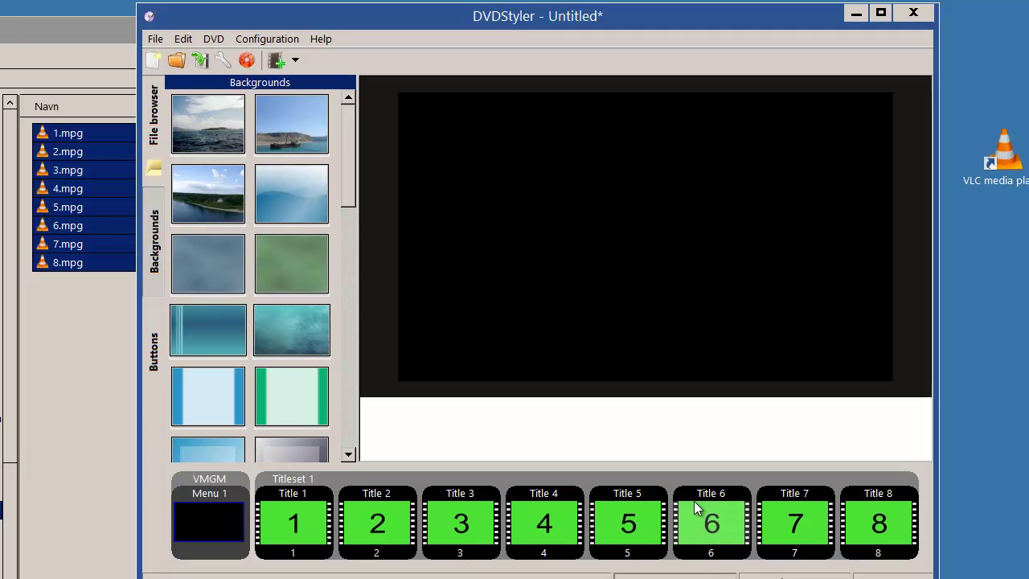
- Burn the project as the ISO image v:\dvd.iso
left_click(248, 61)
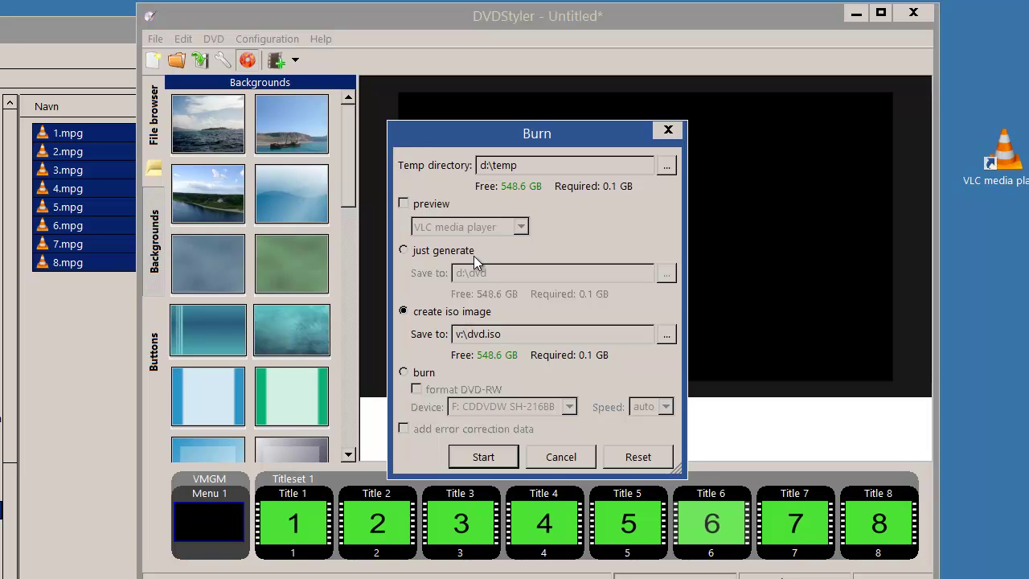
left_click(484, 457)
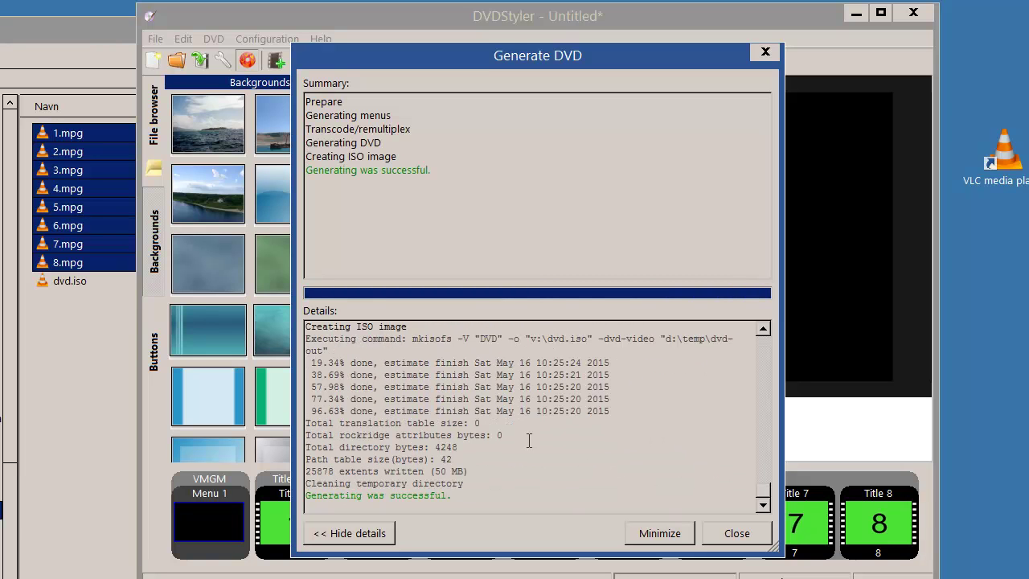
- Play dvd.iso in VLC to check the random title jumps, then close VLC
left_click(737, 534)
left_click(71, 467)
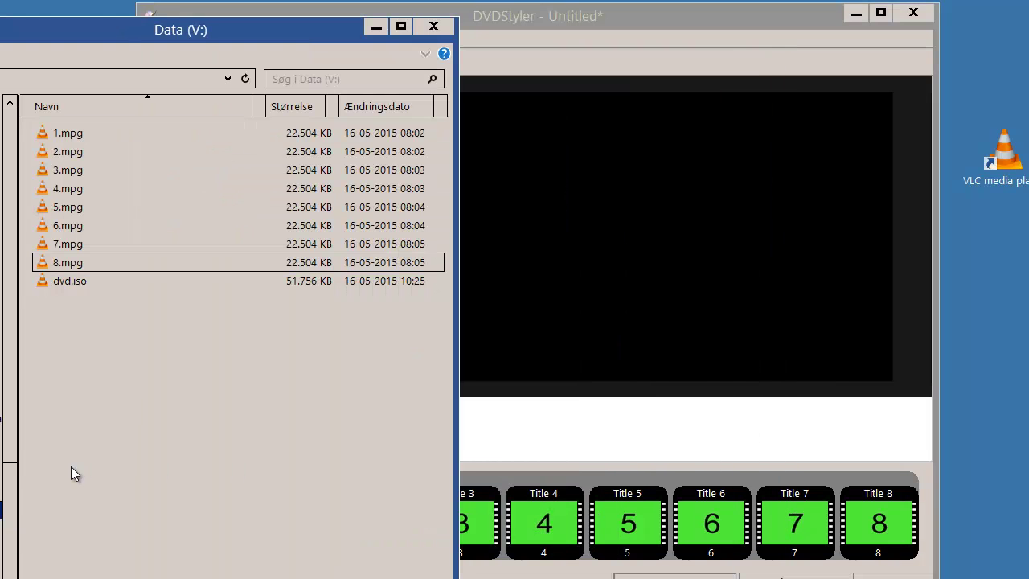
left_click(71, 283)
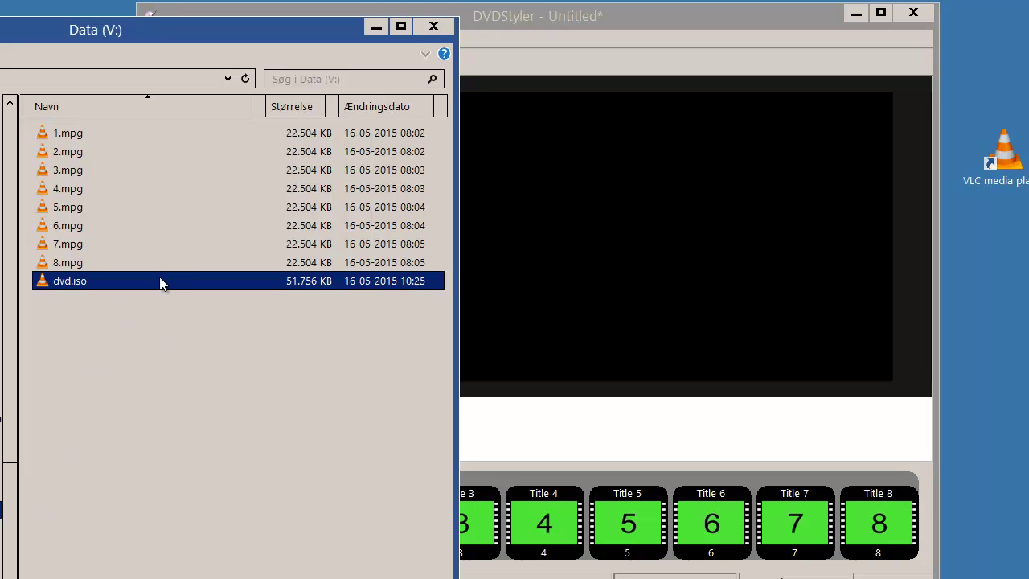
left_click_drag(160, 283, 1015, 171)
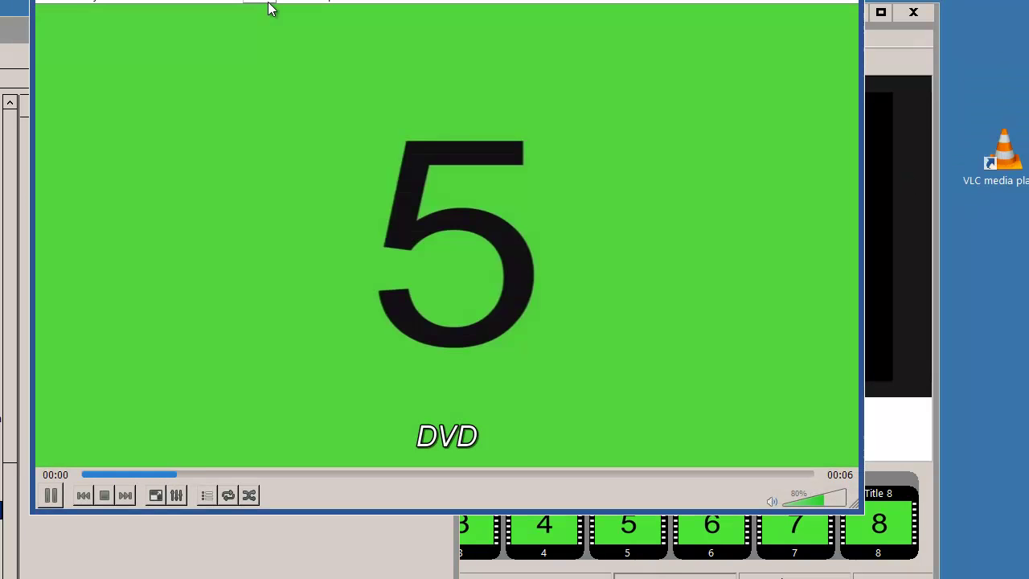
left_click_drag(306, 3, 316, 23)
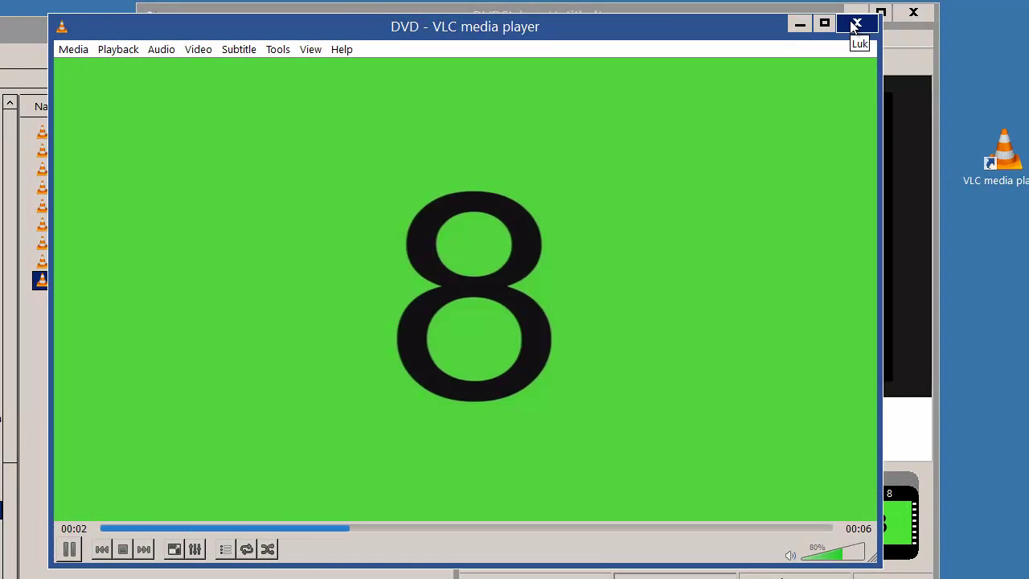
left_click(855, 24)
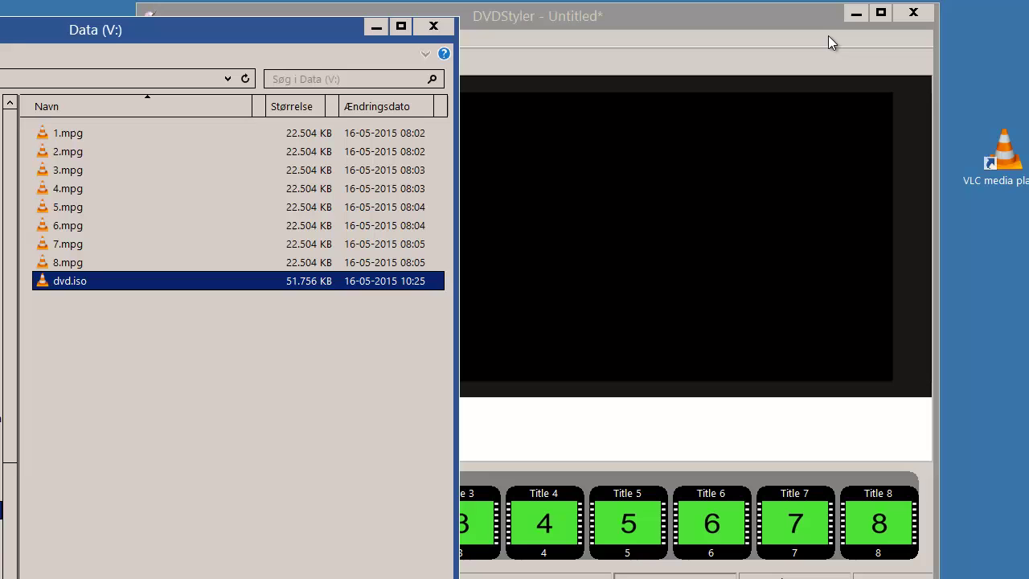
- Minimize the Data (V:) folder window to reveal the DVDStyler project
left_click(376, 34)
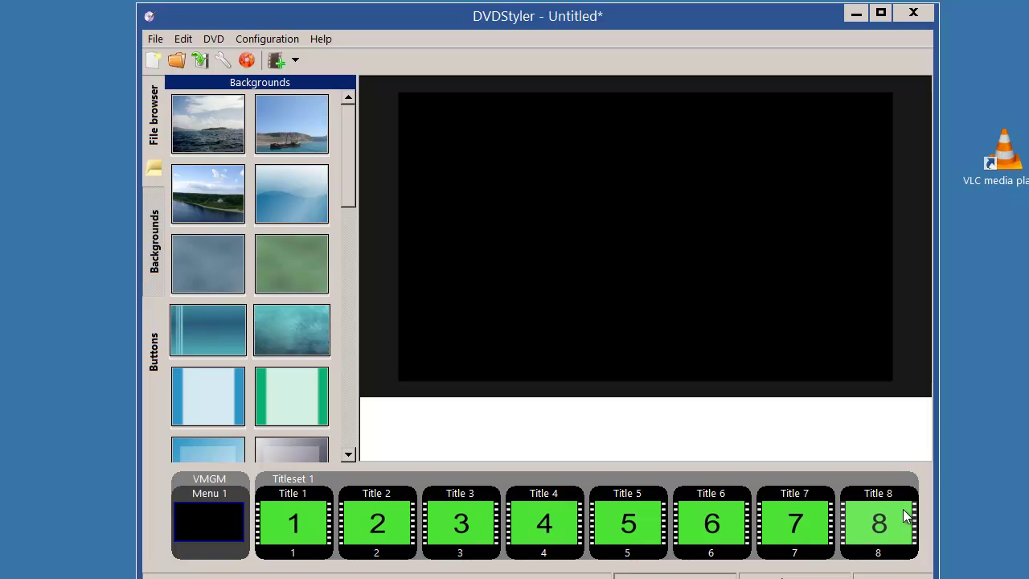
- Reopen Title 1's properties and change random(8) to random(9) in its post commands
right_click(924, 473)
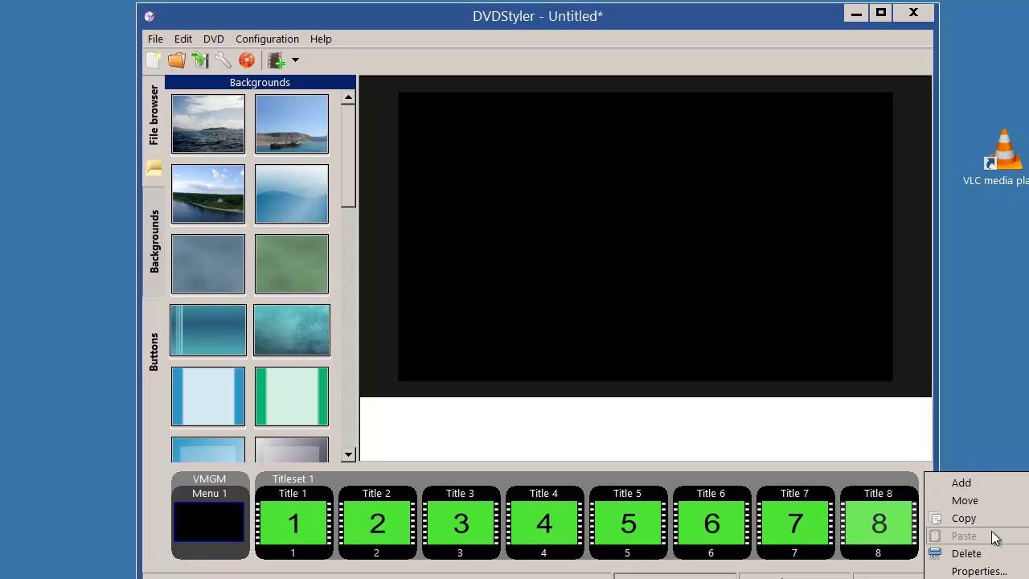
key("Escape")
double_click(266, 554)
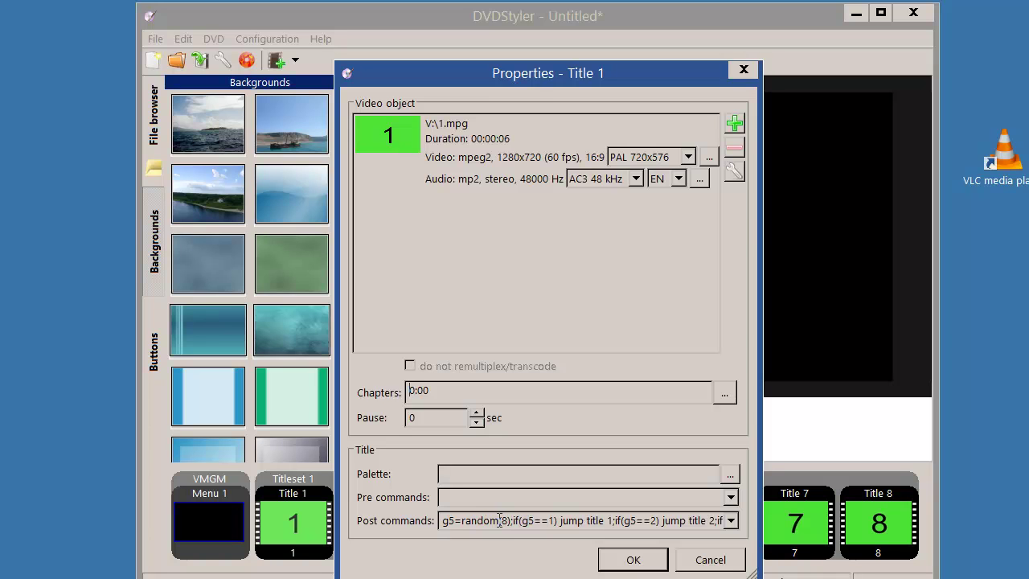
left_click(507, 519)
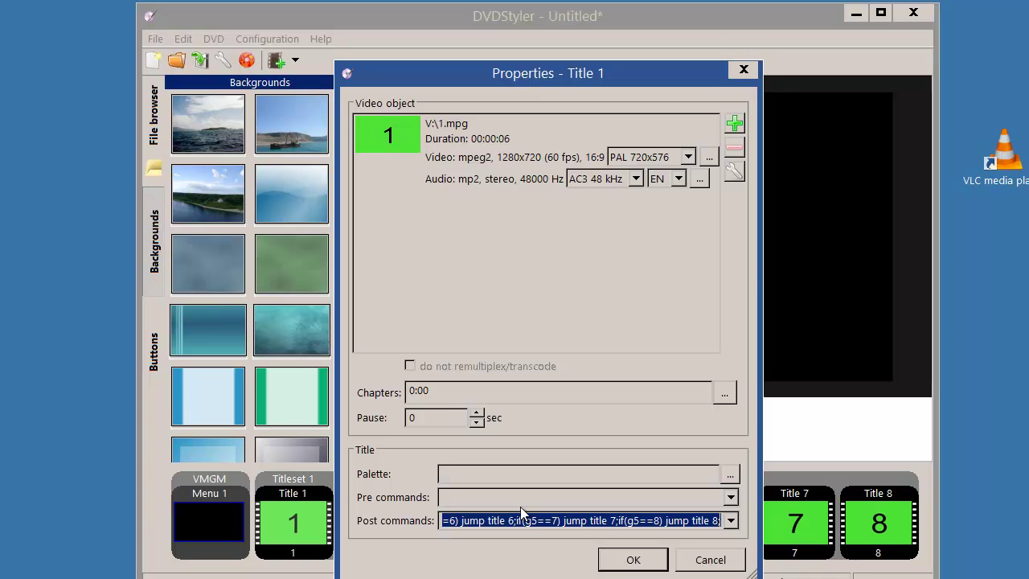
key("Home")
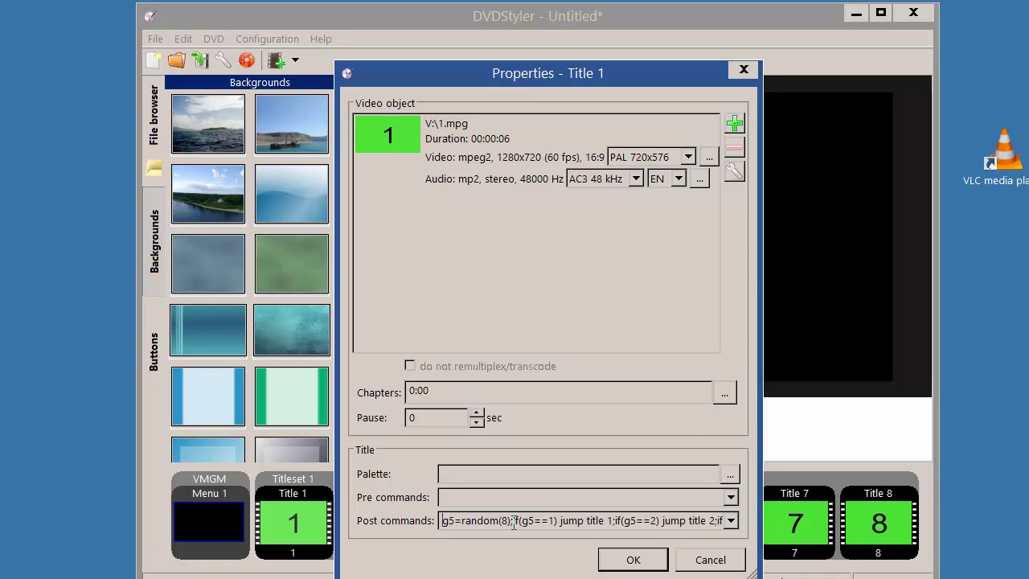
double_click(506, 520)
type("9")
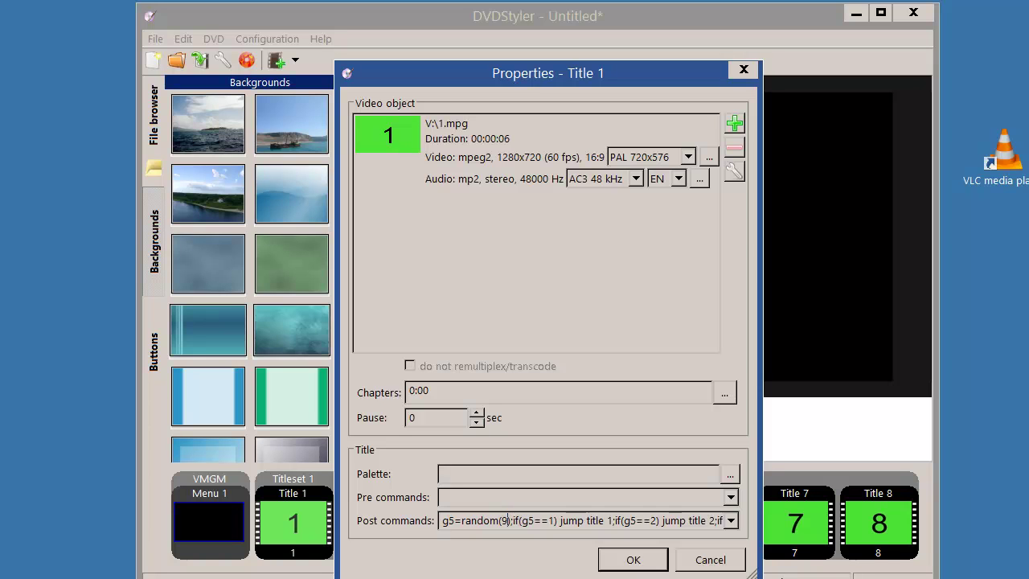